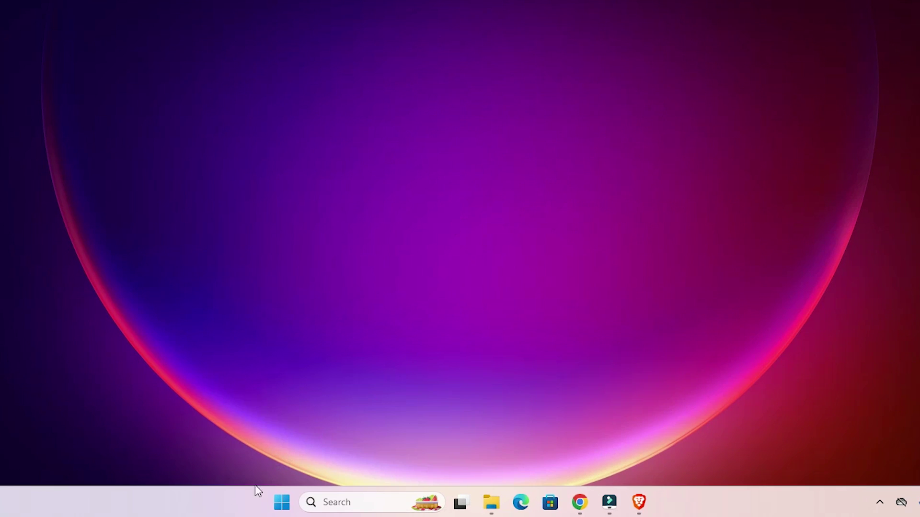
Launch Registry Editor from a Start menu search for 're'.
click(288, 505)
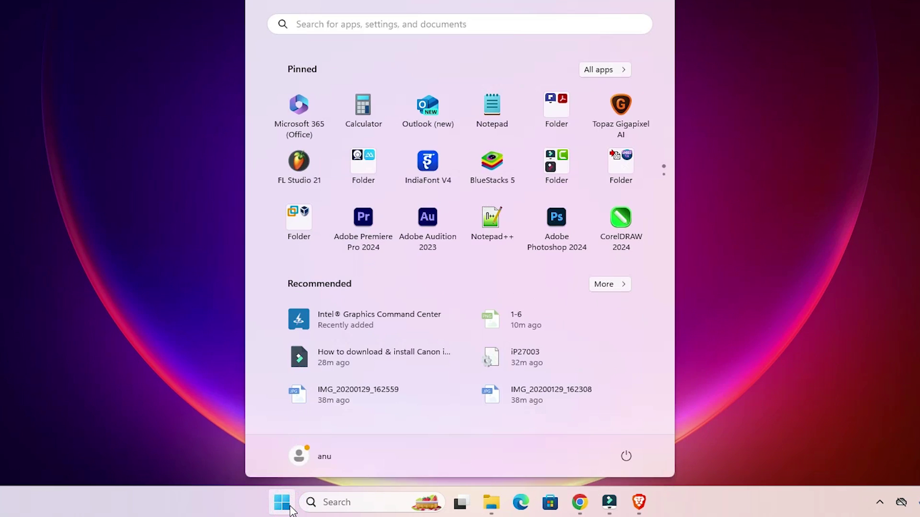
text(re)
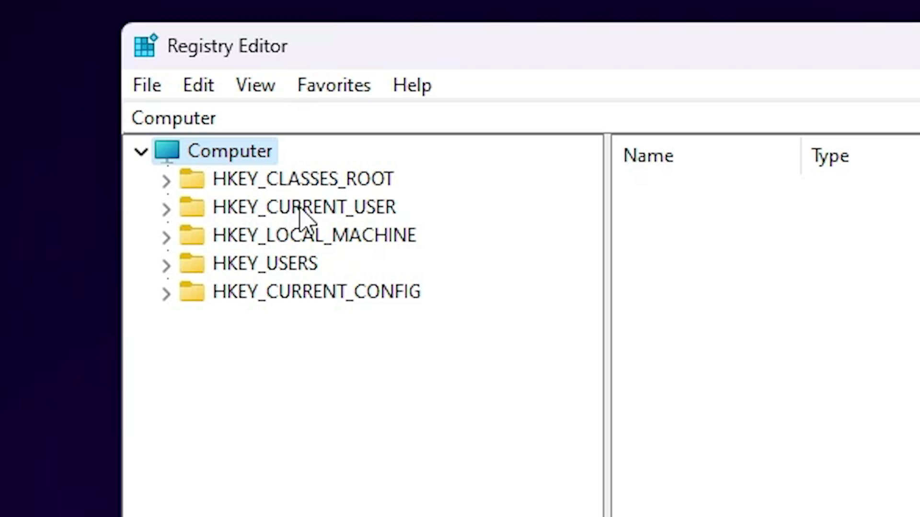
Expand HKEY_CURRENT_USER, then Software, then Microsoft in the key tree.
click(166, 209)
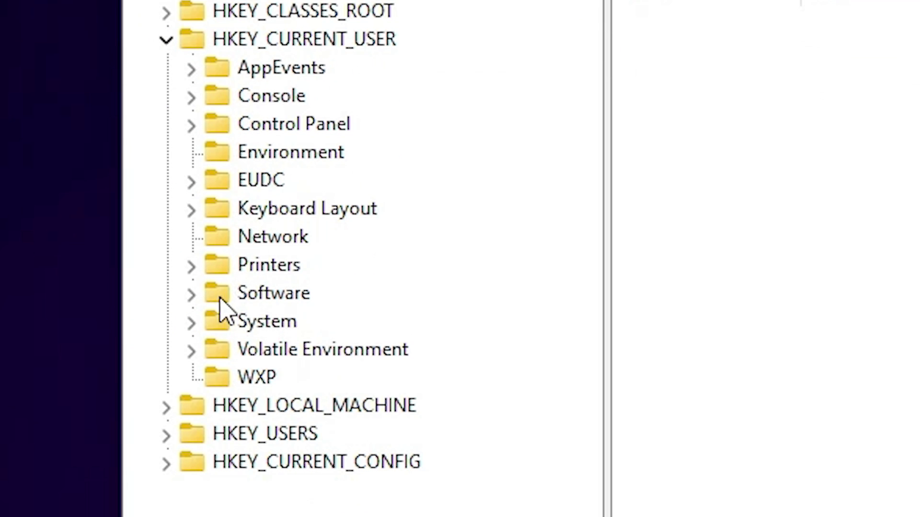
click(193, 295)
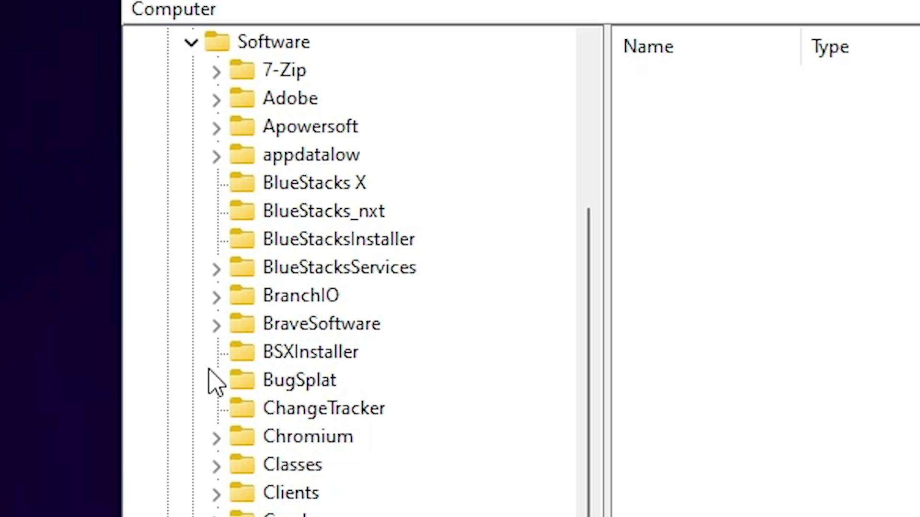
scroll(242, 403, down, 4)
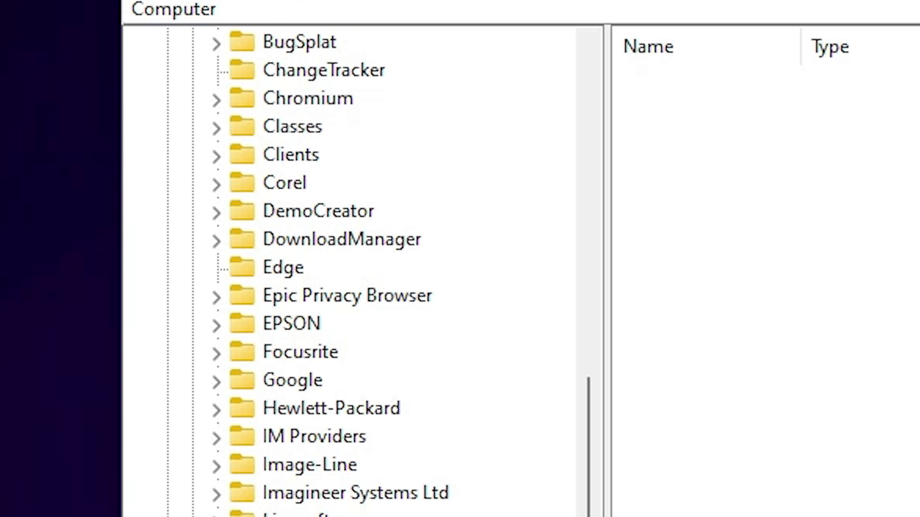
scroll(346, 206, down, 4)
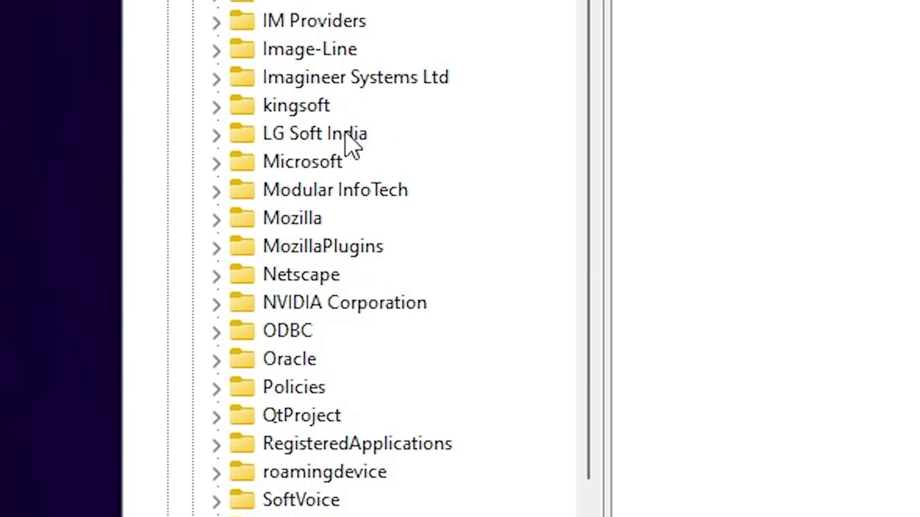
click(221, 170)
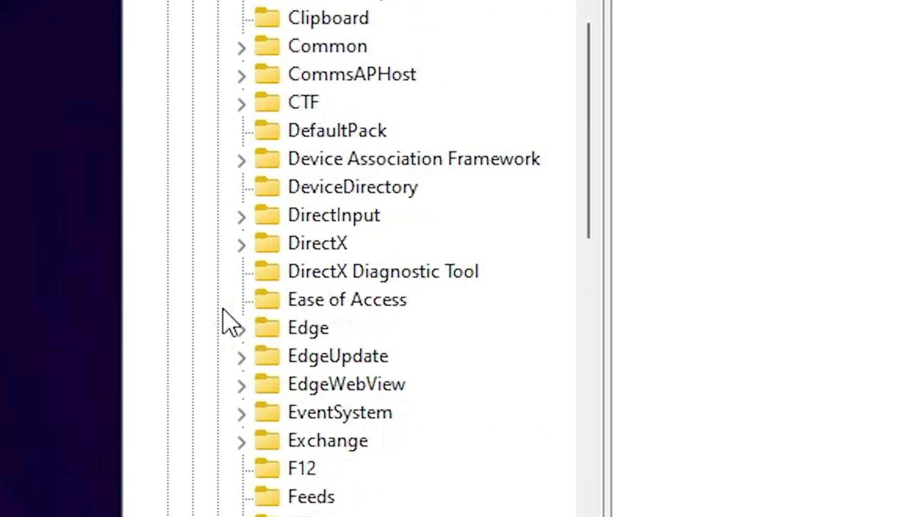
scroll(223, 173, down, 4)
scroll(225, 172, down, 5)
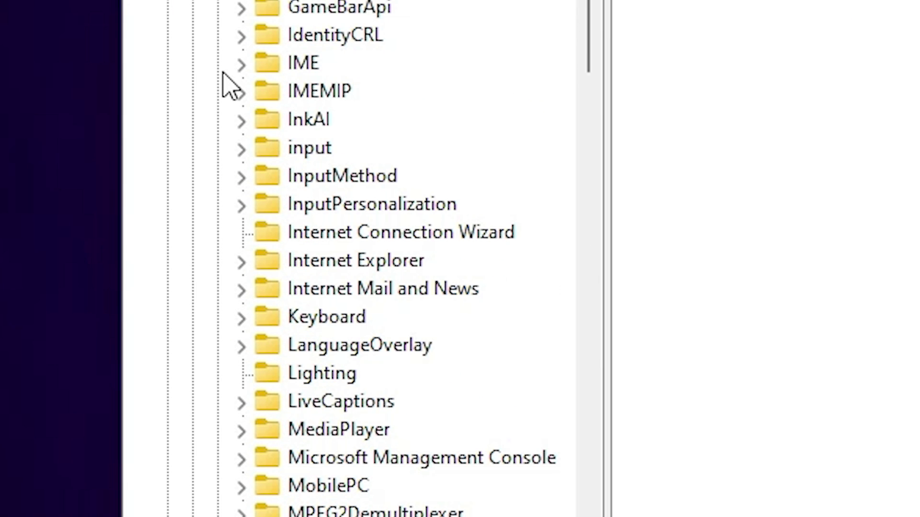
scroll(229, 86, down, 20)
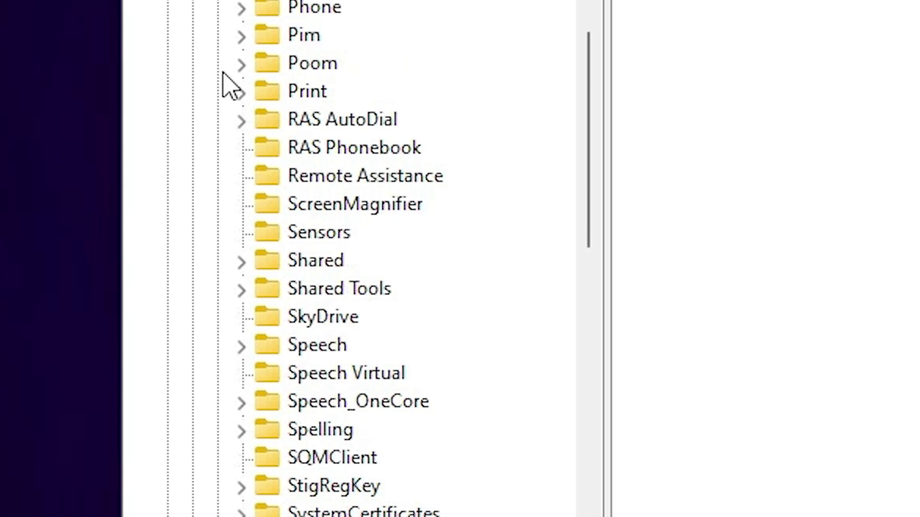
scroll(227, 82, down, 2)
scroll(288, 103, down, 2)
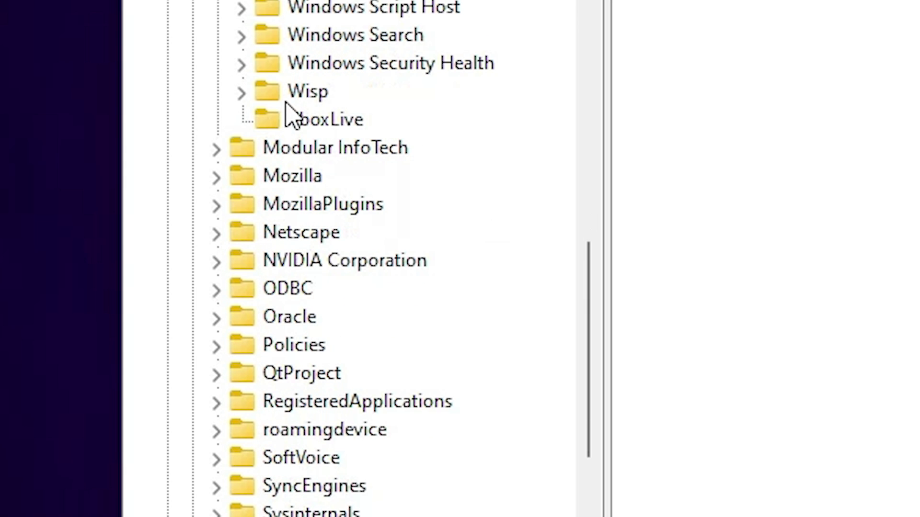
scroll(273, 326, up, 4)
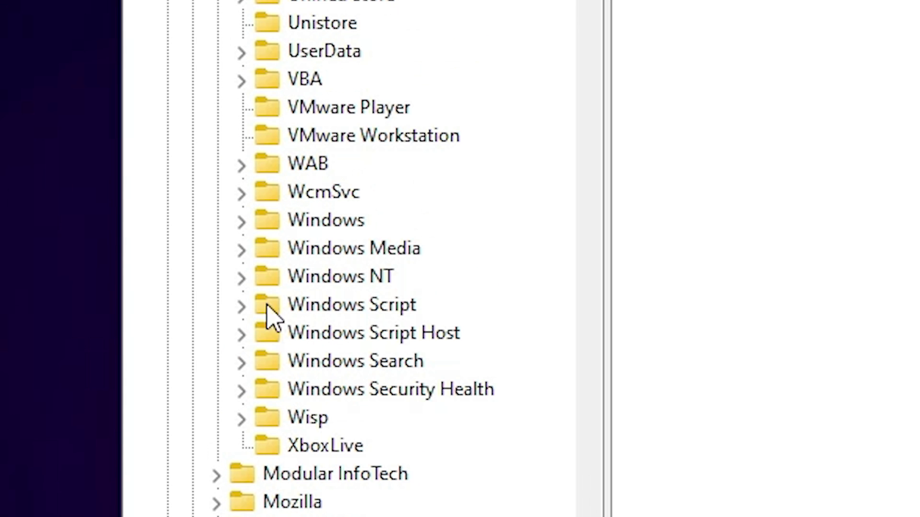
Expand Windows NT and CurrentVersion to reveal the Windows key.
click(241, 279)
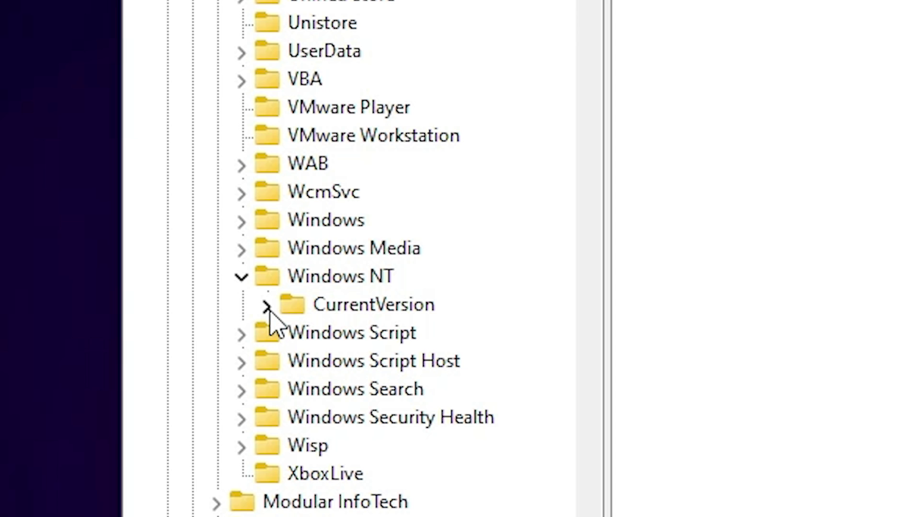
click(267, 307)
scroll(329, 294, down, 6)
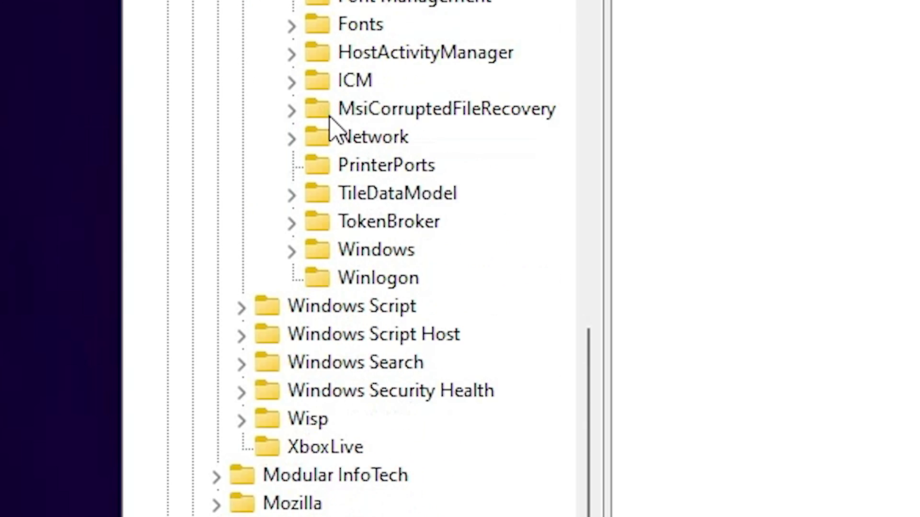
Allow Full Control on the Windows key for ALL APPLICATION PACKAGES and apply it.
right_click(366, 250)
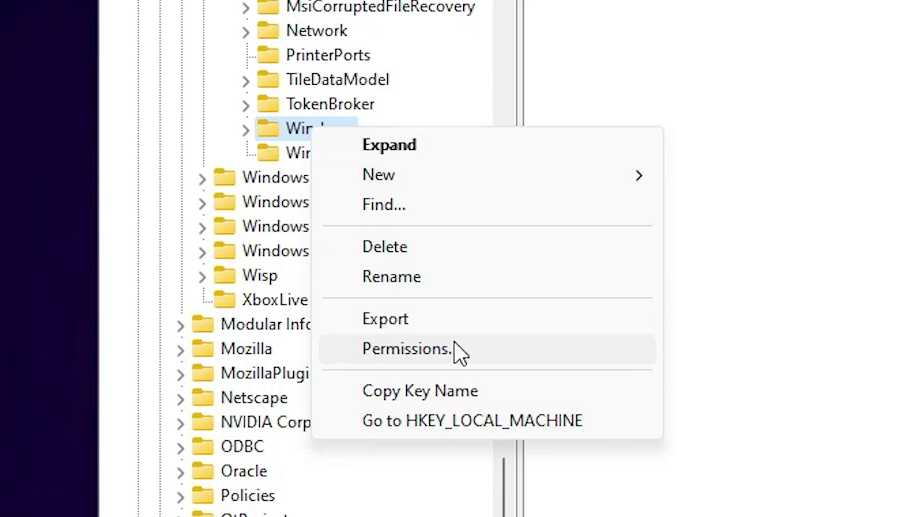
click(460, 352)
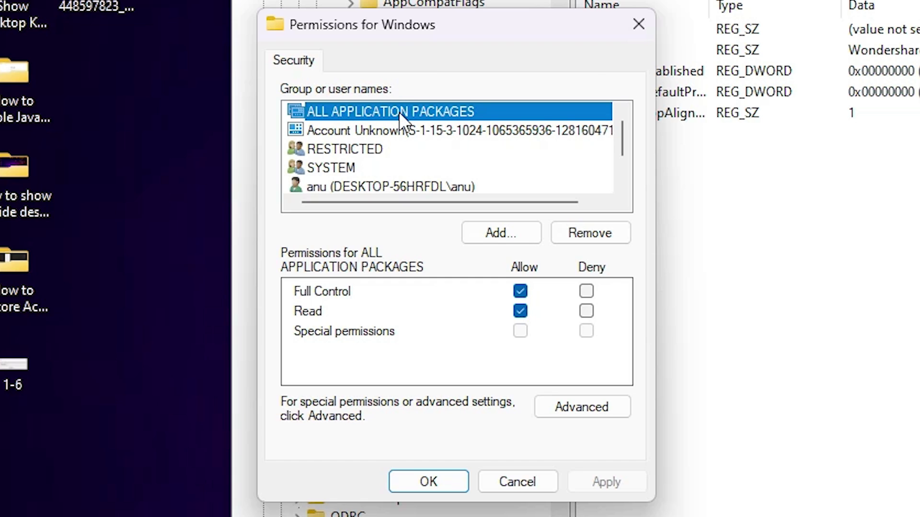
click(520, 291)
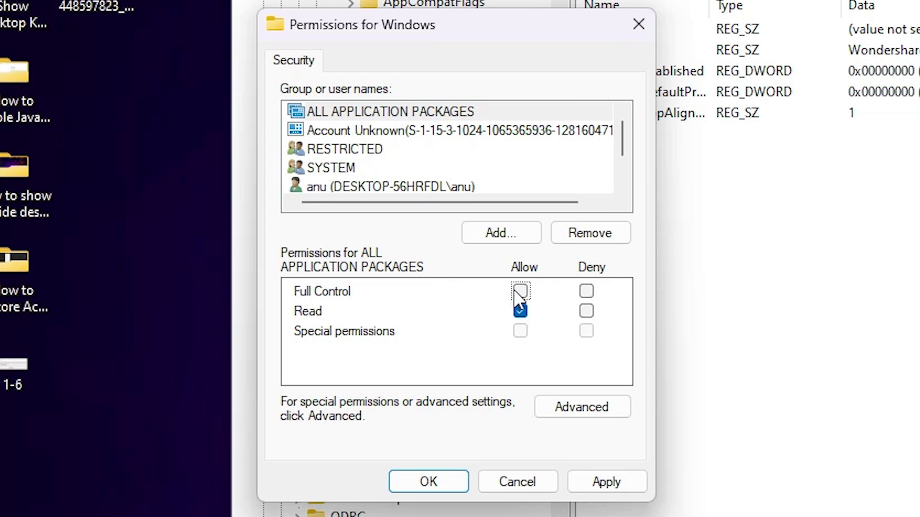
click(606, 482)
click(408, 476)
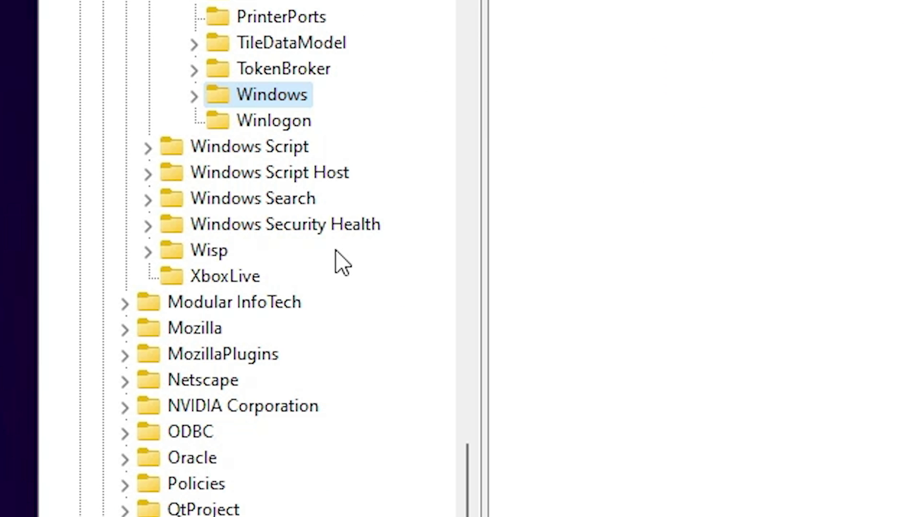
Add the Everyone group to the Windows key's permission list.
right_click(285, 100)
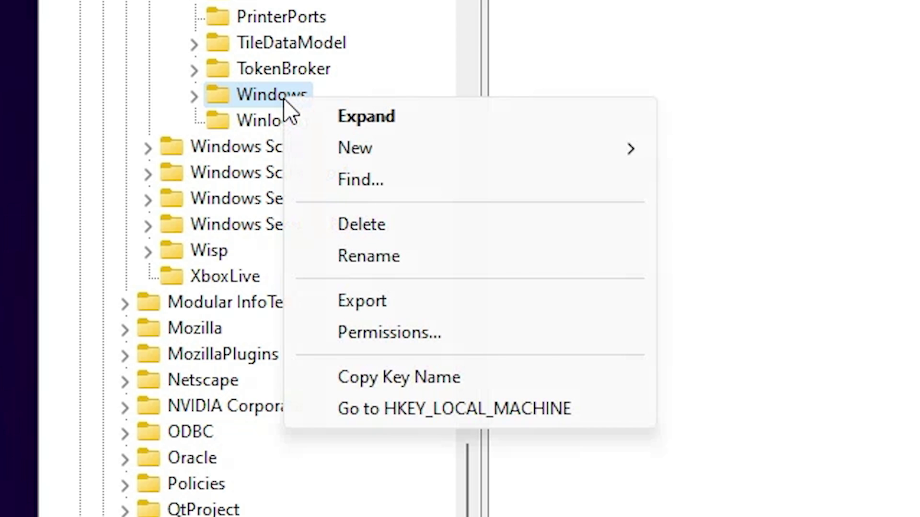
click(454, 331)
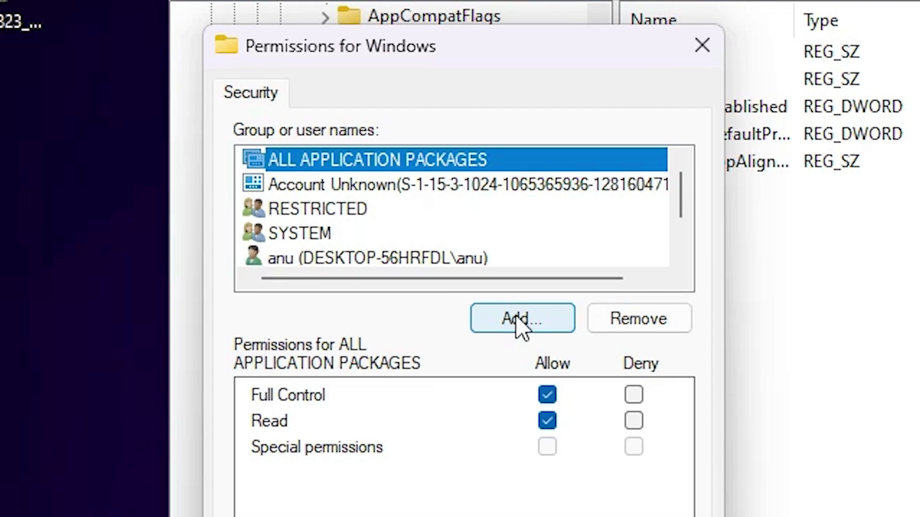
click(537, 327)
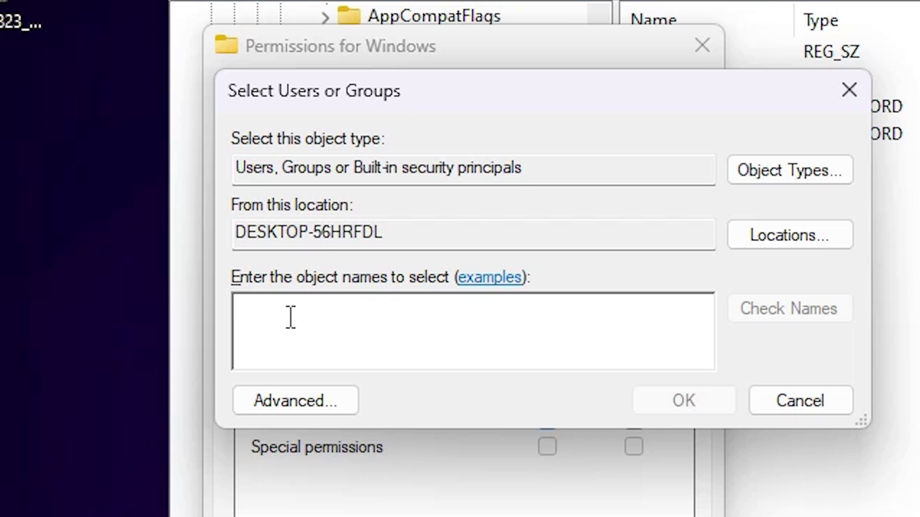
text(everyone)
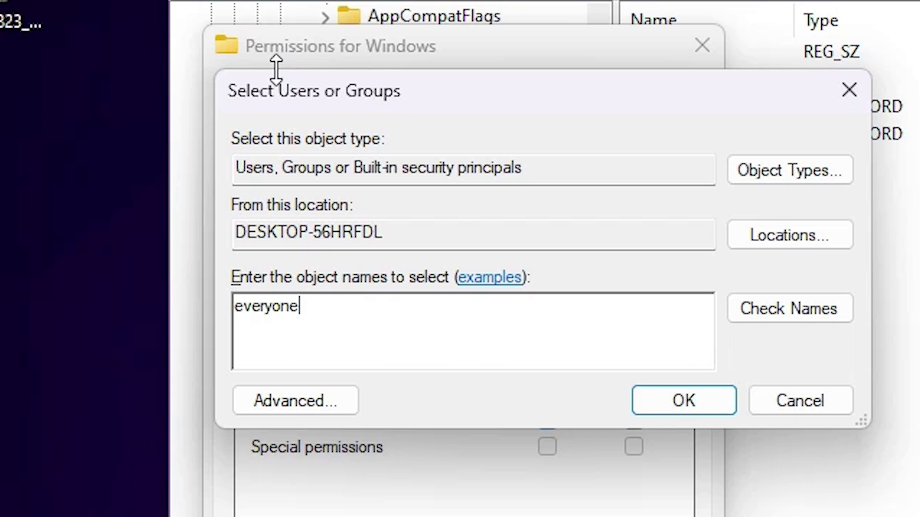
click(717, 400)
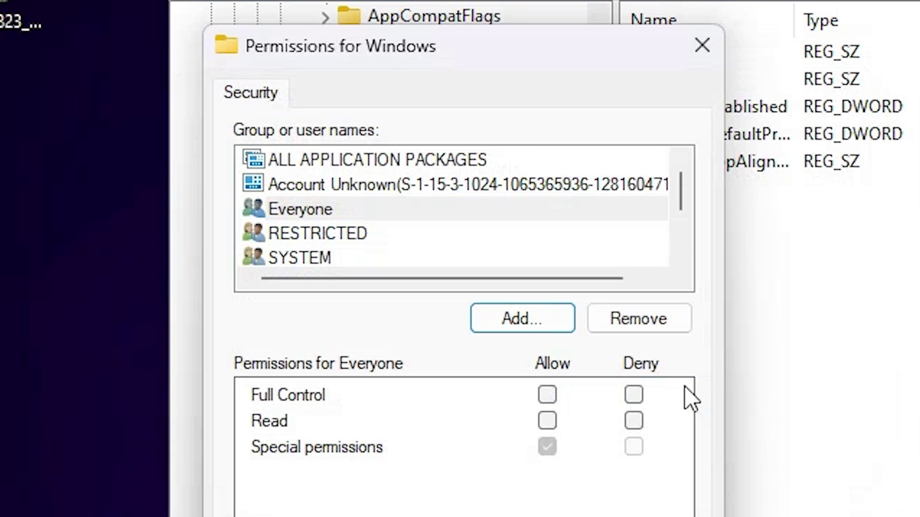
Allow Everyone Full Control on the Windows key, apply, and close Permissions.
click(326, 211)
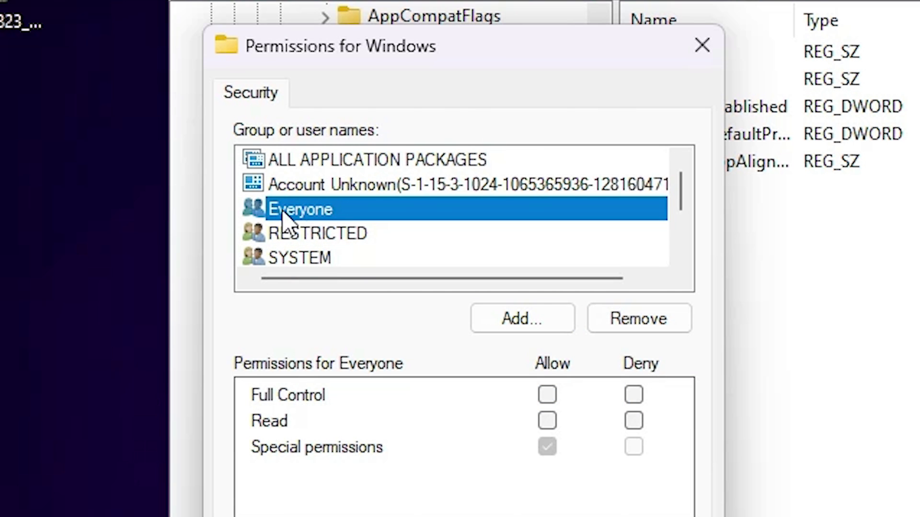
click(547, 394)
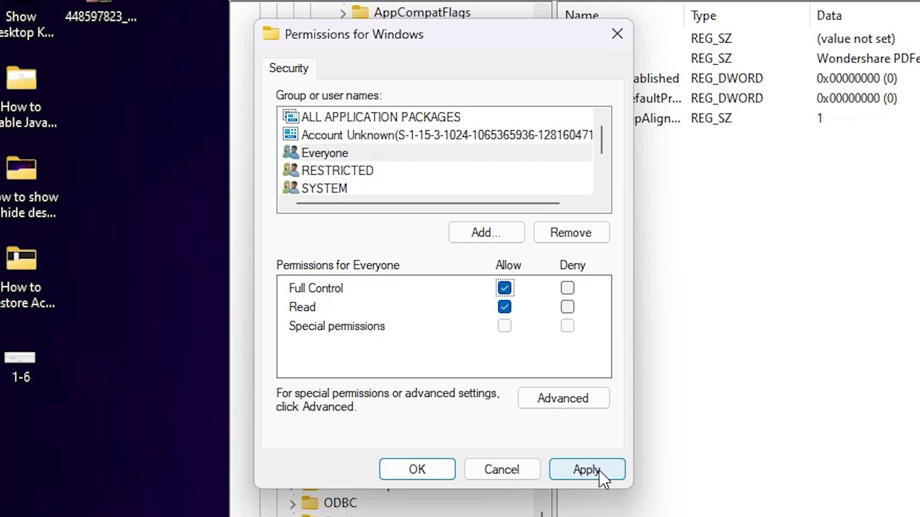
click(598, 469)
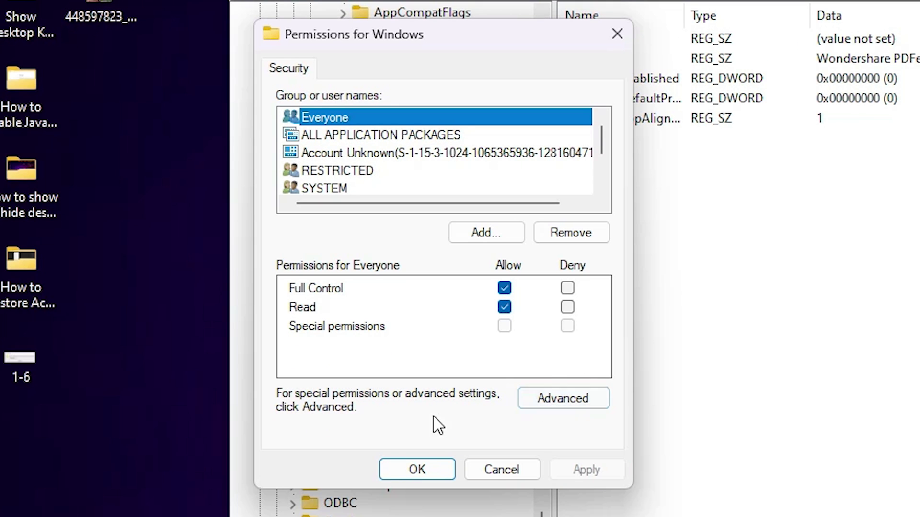
click(415, 460)
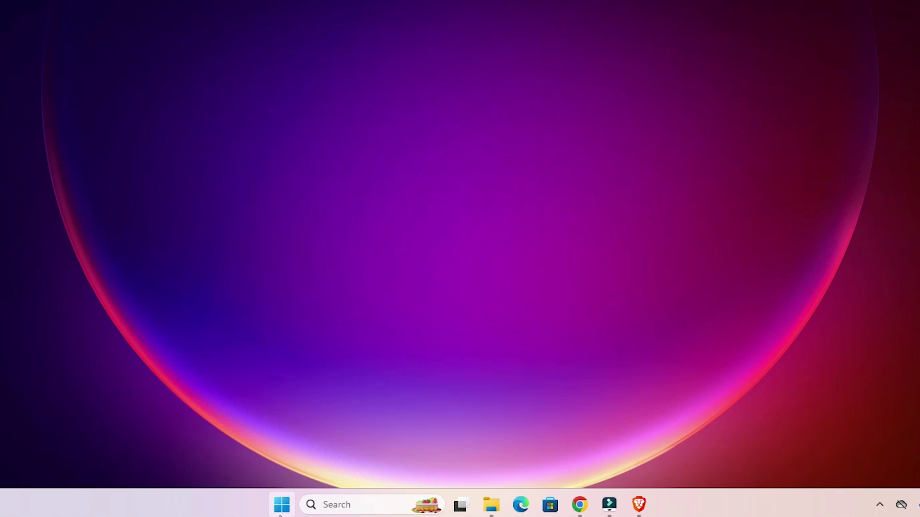
Launch the Services app from a Start menu search for 'serv'.
click(281, 508)
text(se)
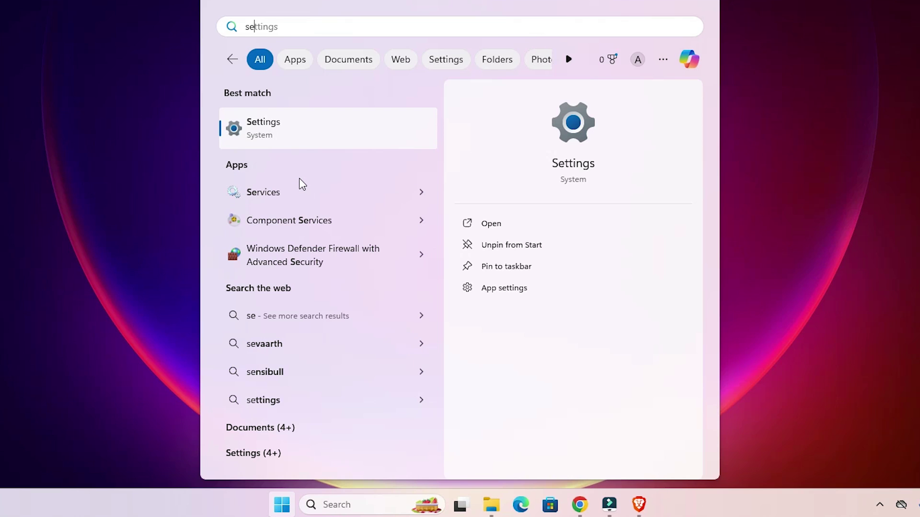
text(rv)
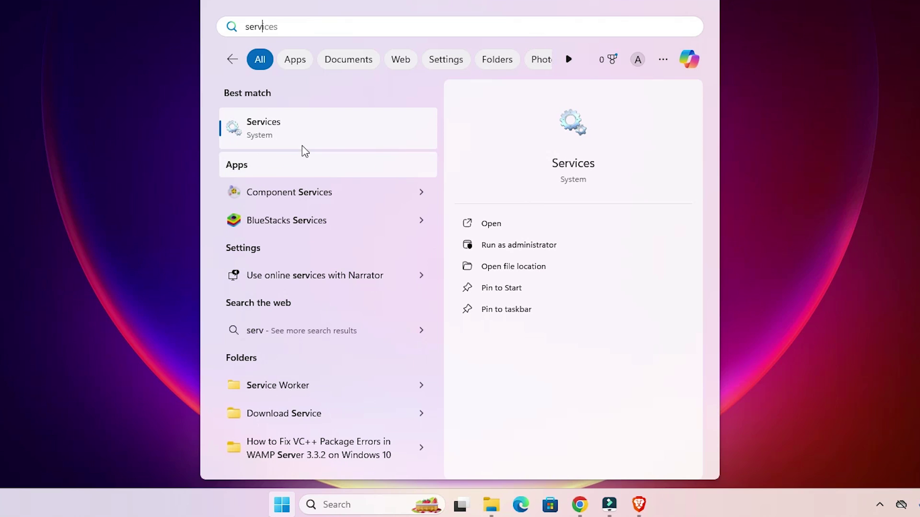
click(304, 136)
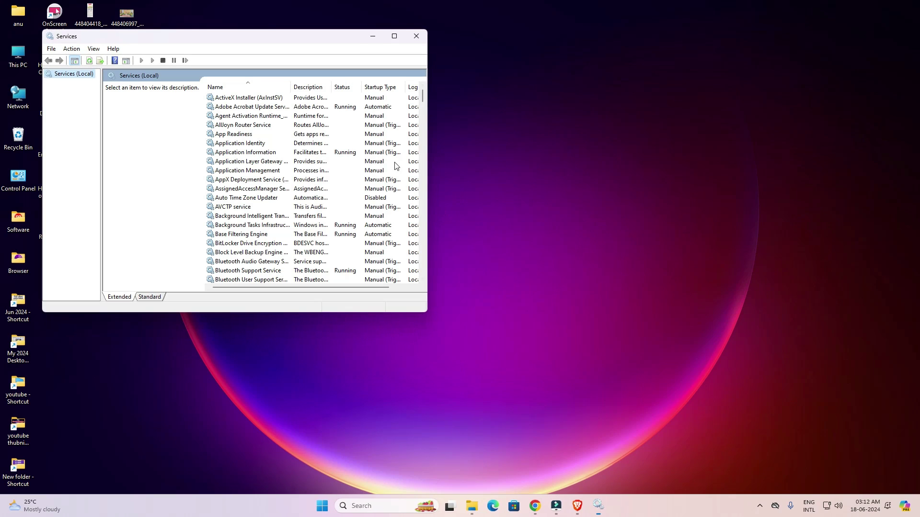
Enlarge the Services window, then stop and restart the Print Spooler service.
drag(268, 30, 559, 105)
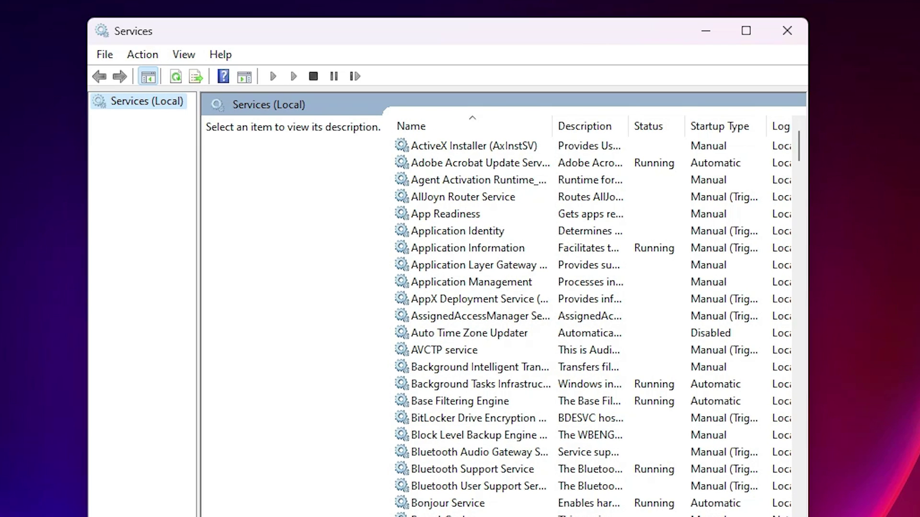
drag(88, 515, 0, 515)
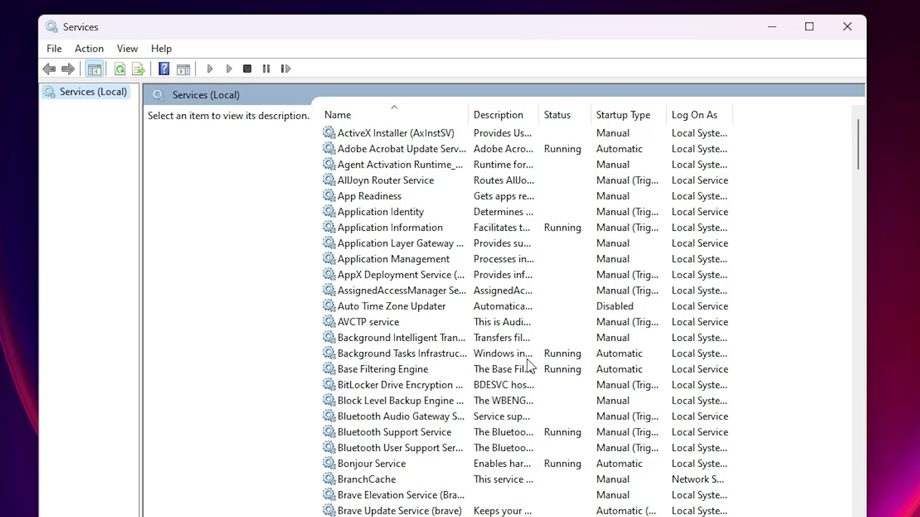
click(415, 341)
text(pr)
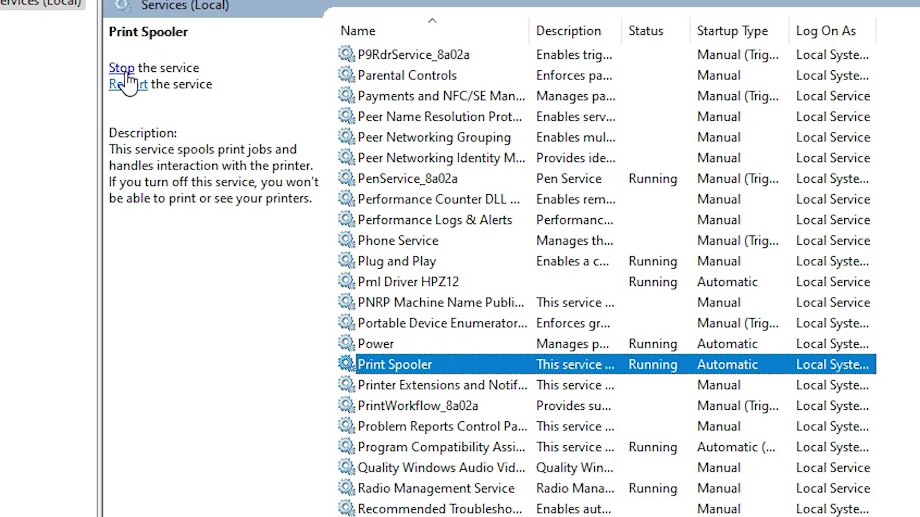
click(122, 69)
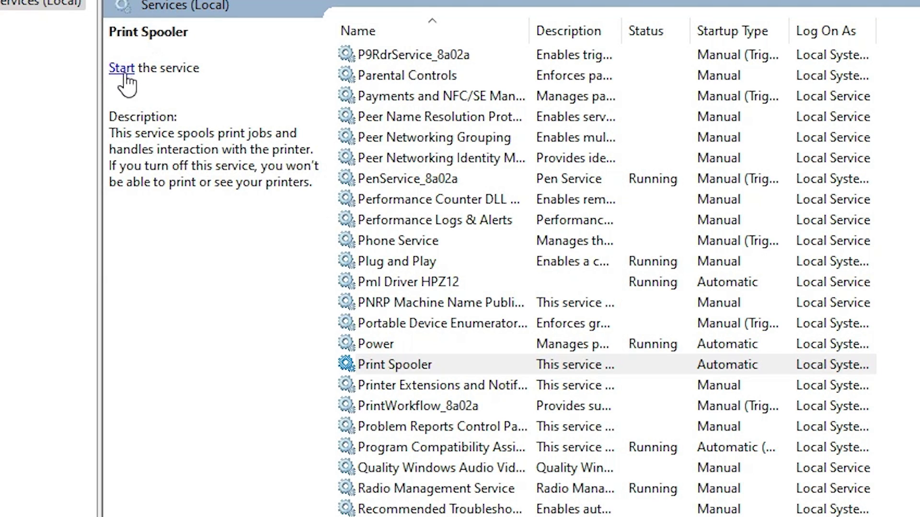
click(120, 68)
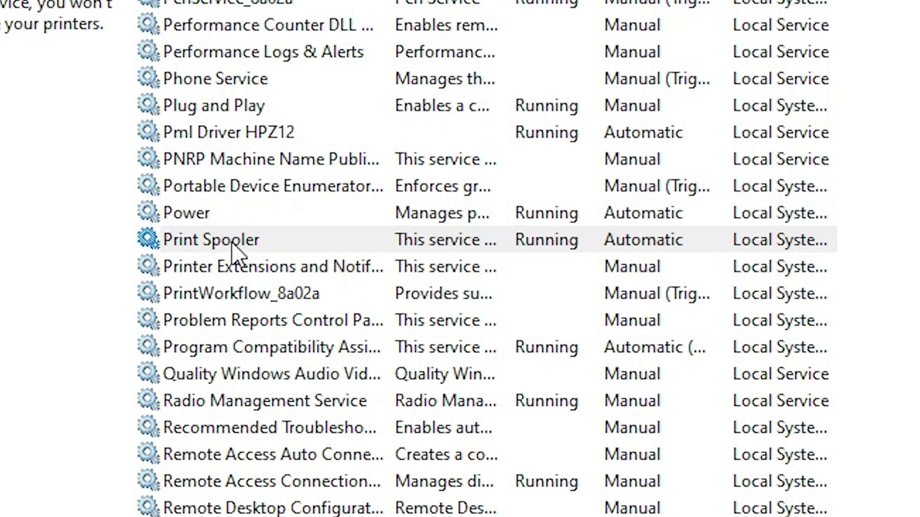
Set Print Spooler's startup type to Automatic in its Properties and confirm.
right_click(233, 254)
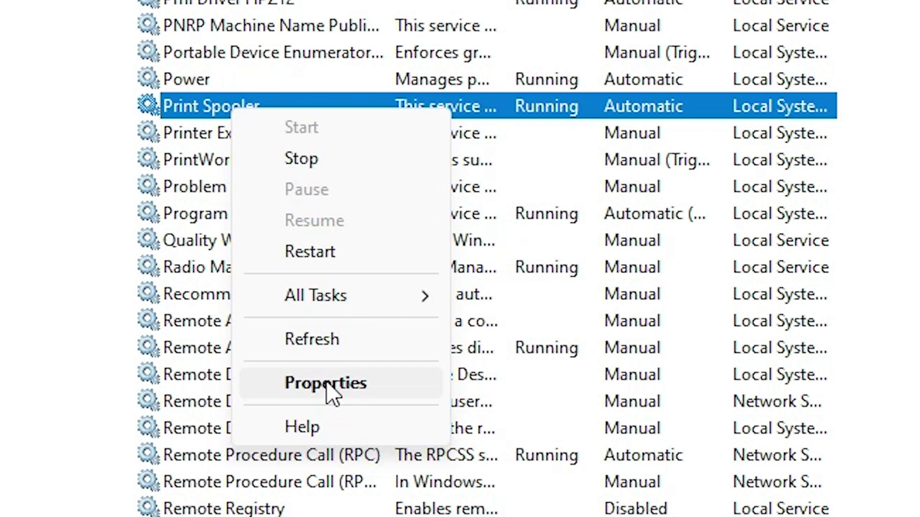
click(327, 384)
click(447, 250)
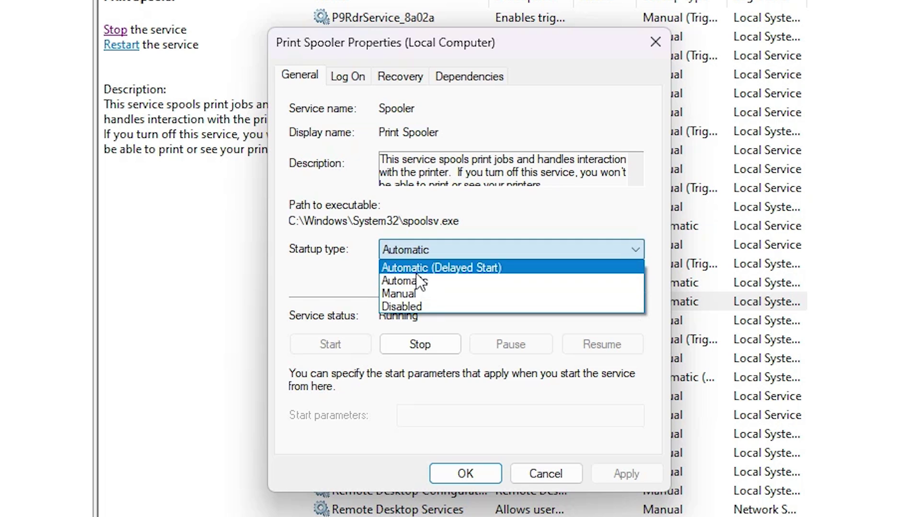
click(359, 293)
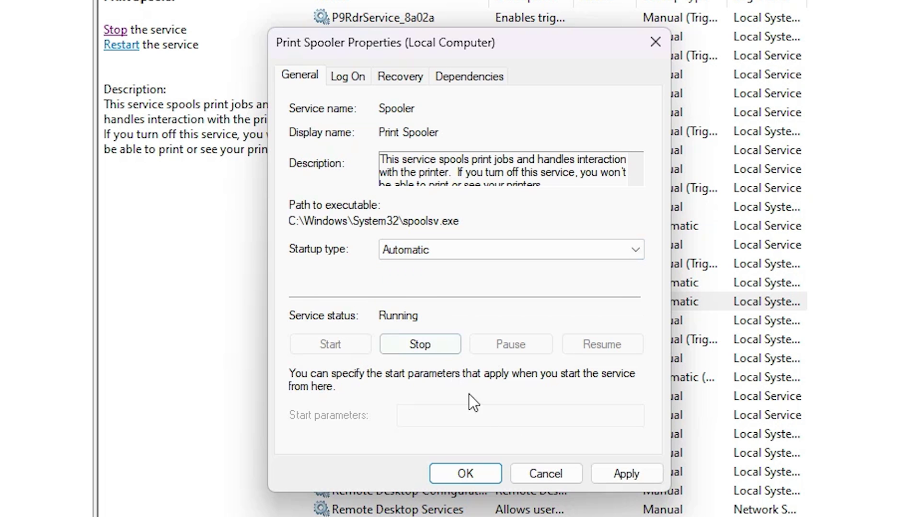
click(465, 474)
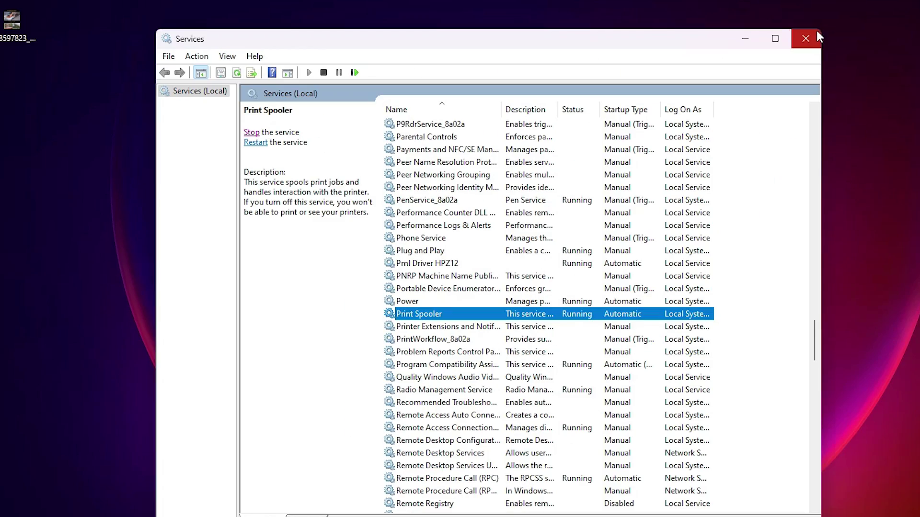
Close Services, then open and dismiss the Start power options without restarting.
click(816, 32)
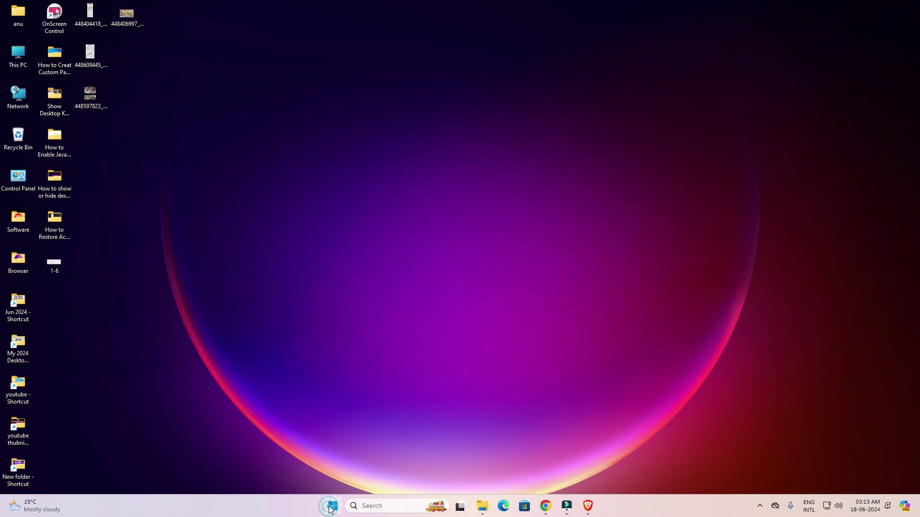
click(331, 506)
click(579, 473)
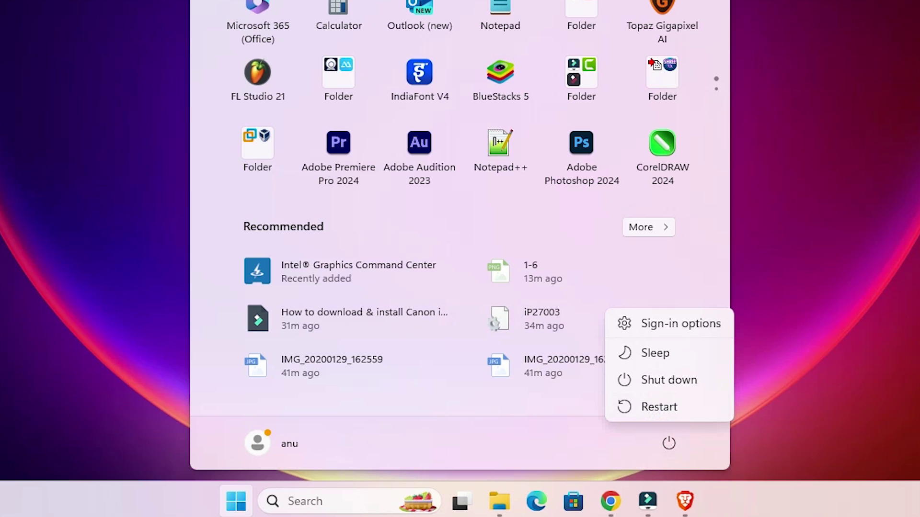
click(918, 295)
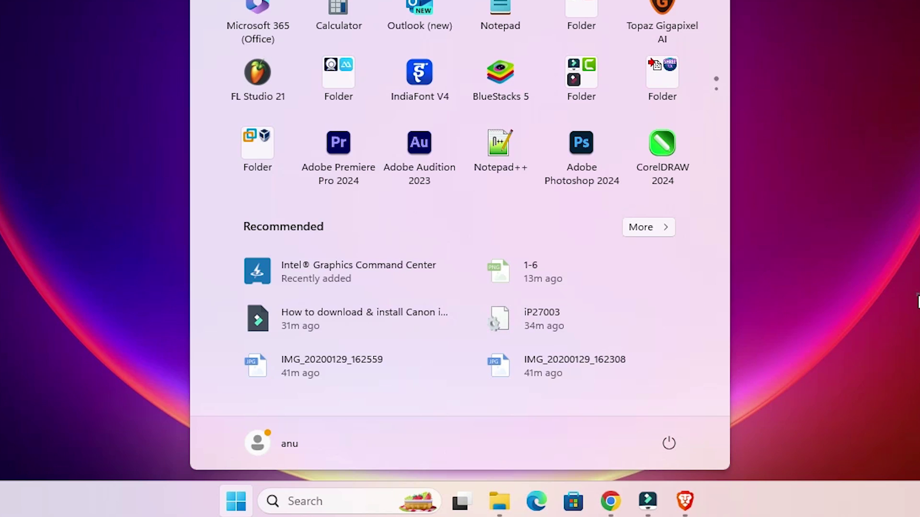
click(918, 295)
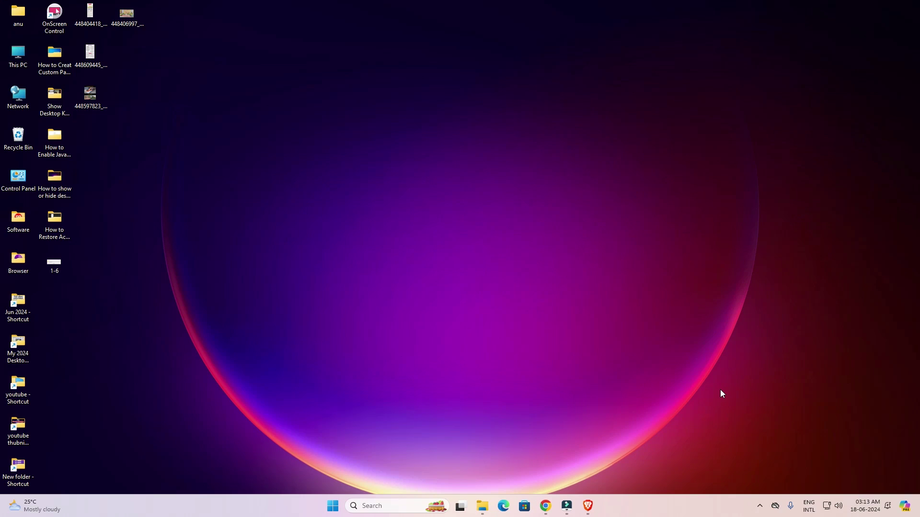